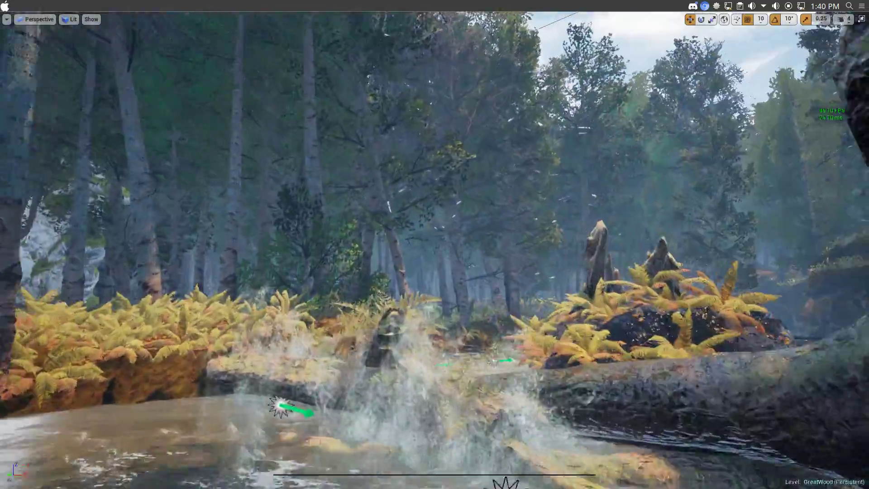
# Fly forward along the GreatWood stream, then exit immersive mode to restore the full editor layout
pyautogui.press('w')
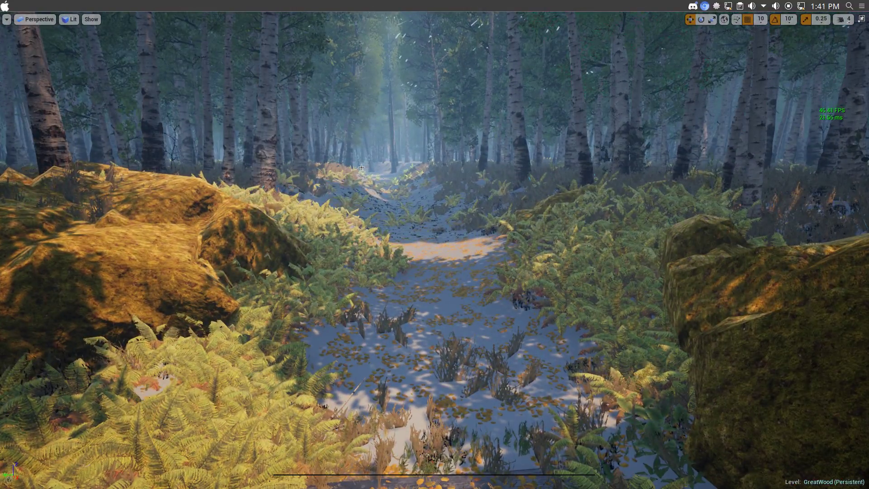
pyautogui.press('F11')
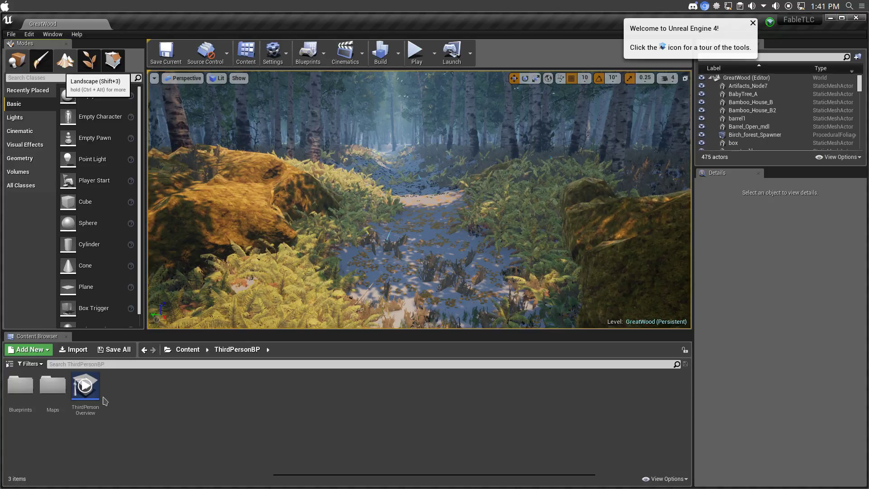
# Enter Landscape Paint mode with its target layers listed, then fly through the gorge to the leafy path
pyautogui.hotkey('shift', '3')
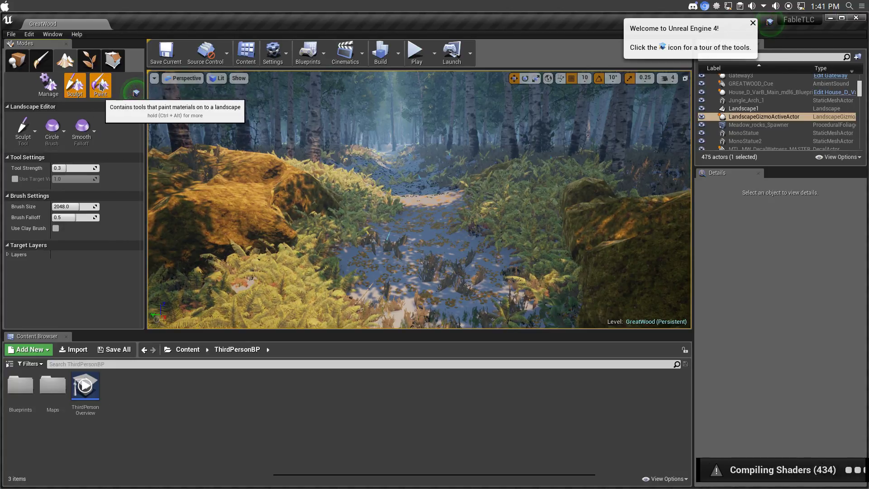
pyautogui.scroll(-2, 105, 183)
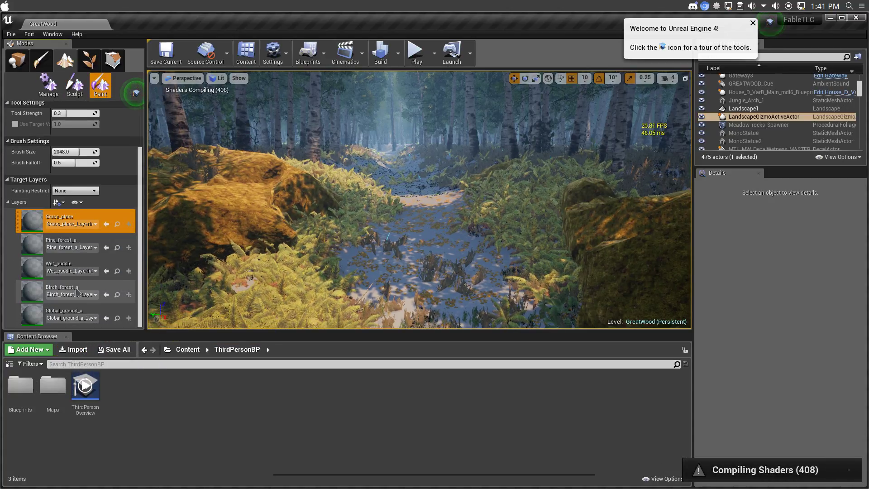
pyautogui.press('w')
pyautogui.moveTo(524, 247); pyautogui.dragTo(520, 225, button='right')
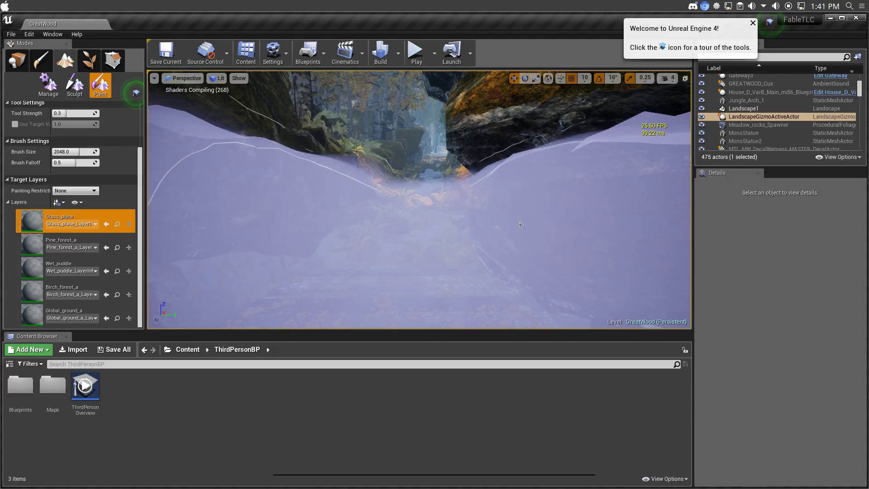
pyautogui.moveTo(520, 224)
pyautogui.mouseDown(button='right')
pyautogui.moveTo(687, 224)
pyautogui.moveTo(520, 222)
pyautogui.mouseUp(button='right')
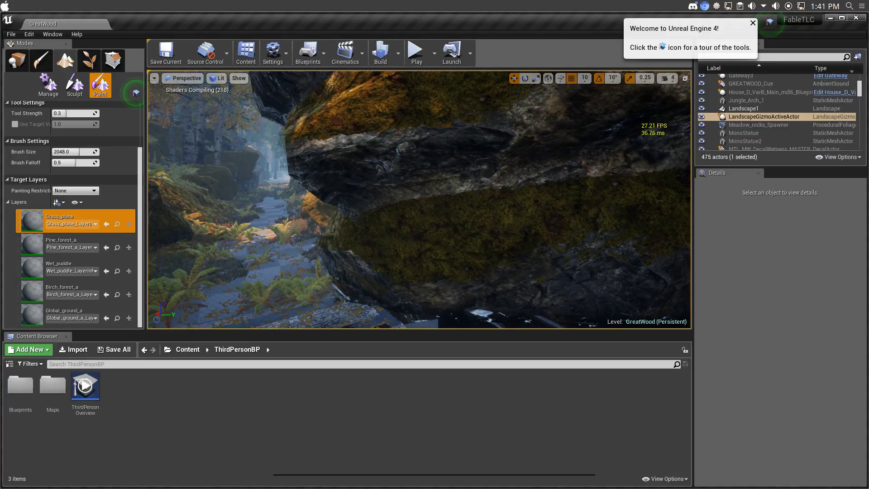
pyautogui.moveTo(362, 122); pyautogui.dragTo(360, 122, button='right')
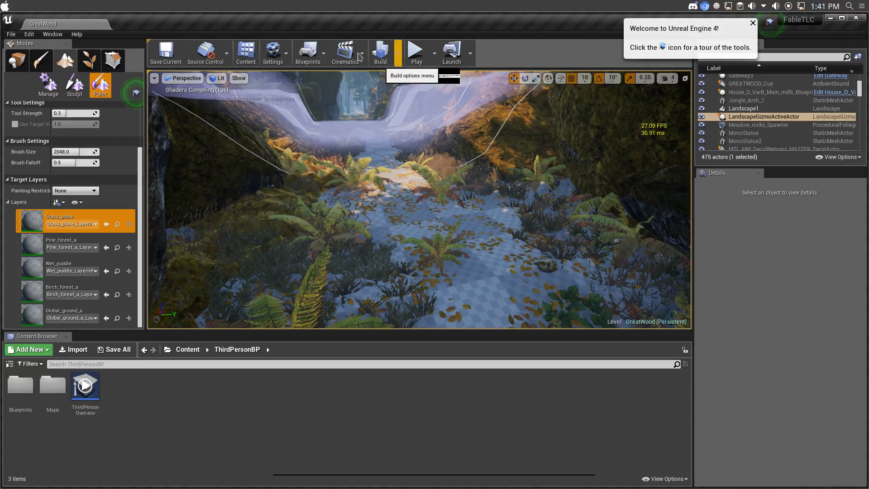
# Set Shadows to High instead of Epic in Engine Scalability Settings
pyautogui.click(272, 58)
pyautogui.moveTo(346, 183)
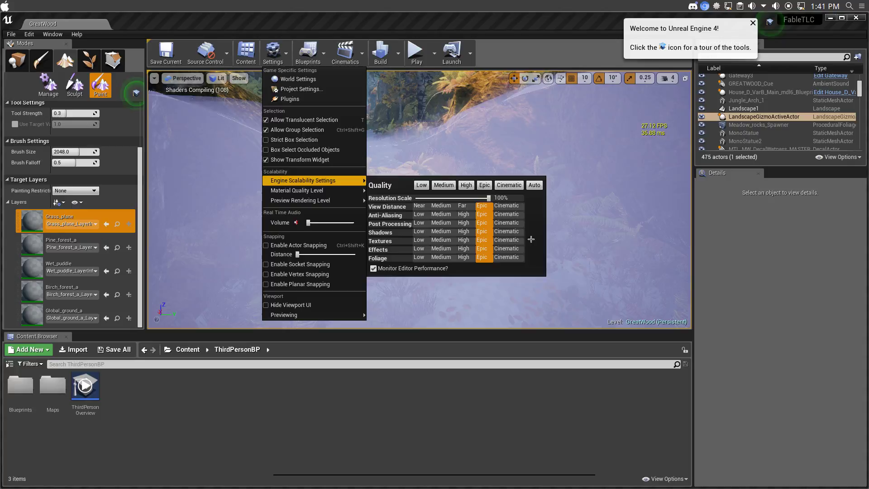
pyautogui.click(462, 233)
pyautogui.moveTo(471, 136); pyautogui.dragTo(357, 138, button='right')
pyautogui.moveTo(419, 199); pyautogui.dragTo(419, 199, button='right')
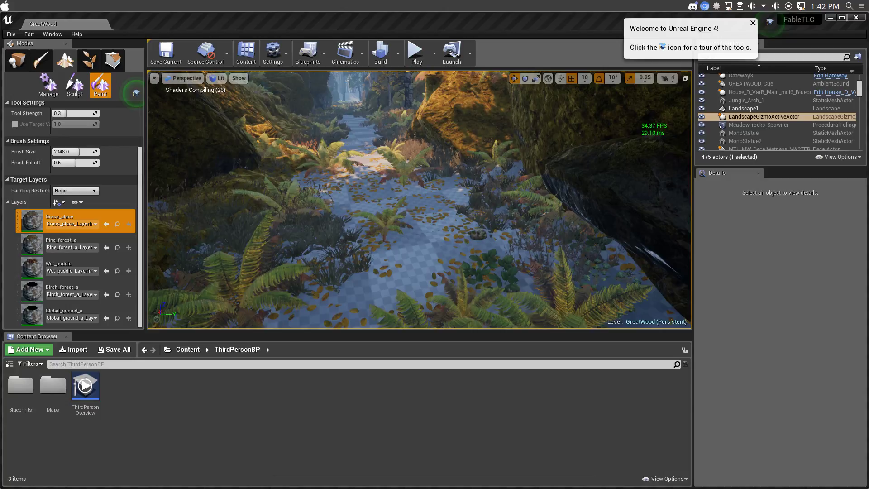
# Reduce the brush size from 2048 to about 53 and paint Grass_plane over a patch of path
pyautogui.moveTo(350, 99); pyautogui.dragTo(348, 83, button='right')
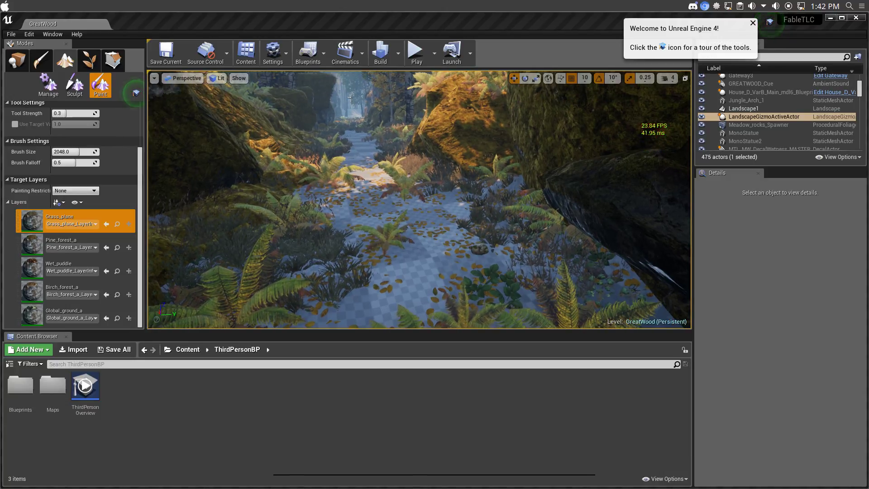
pyautogui.moveTo(350, 98)
pyautogui.mouseDown(button='right')
pyautogui.moveTo(327, 120)
pyautogui.moveTo(326, 139)
pyautogui.mouseUp(button='right')
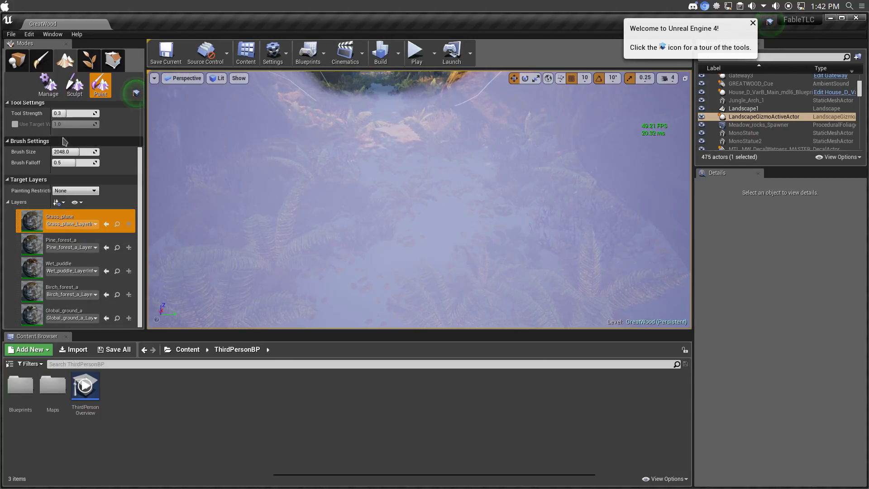
pyautogui.moveTo(74, 152); pyautogui.dragTo(45, 152)
pyautogui.moveTo(403, 249); pyautogui.dragTo(398, 312)
pyautogui.moveTo(482, 206)
pyautogui.mouseDown(button='right')
pyautogui.moveTo(490, 199)
pyautogui.moveTo(481, 196)
pyautogui.mouseUp(button='right')
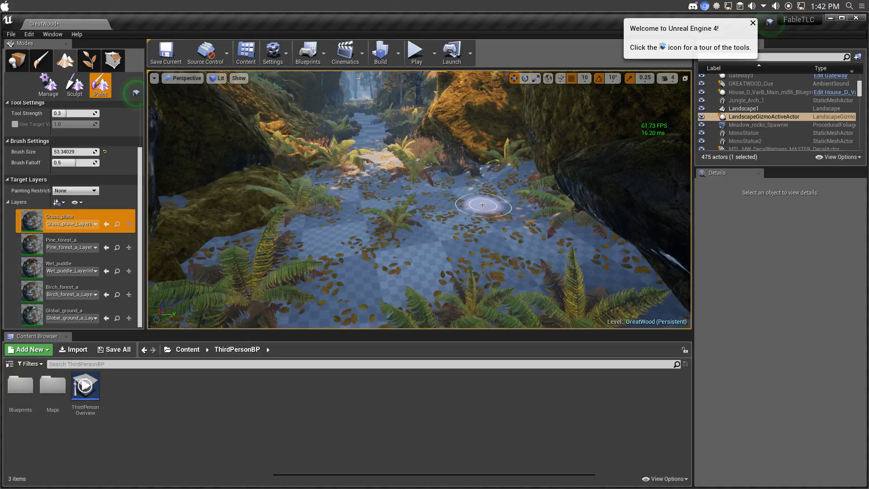
pyautogui.moveTo(502, 274)
pyautogui.mouseDown(button='right')
pyautogui.moveTo(448, 296)
pyautogui.moveTo(389, 267)
pyautogui.moveTo(398, 265)
pyautogui.moveTo(240, 276)
pyautogui.moveTo(245, 283)
pyautogui.mouseUp(button='right')
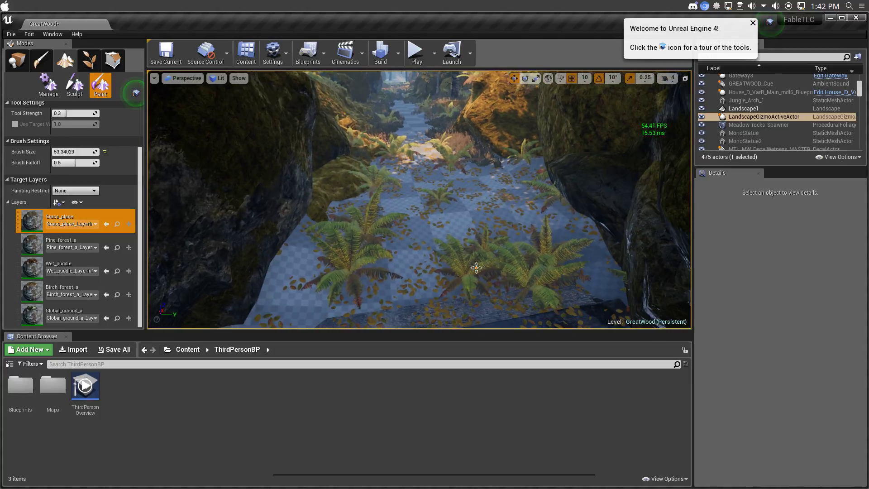
# Review the Engine Scalability Settings and Preview Rendering Level submenus under the Settings menu
pyautogui.click(273, 51)
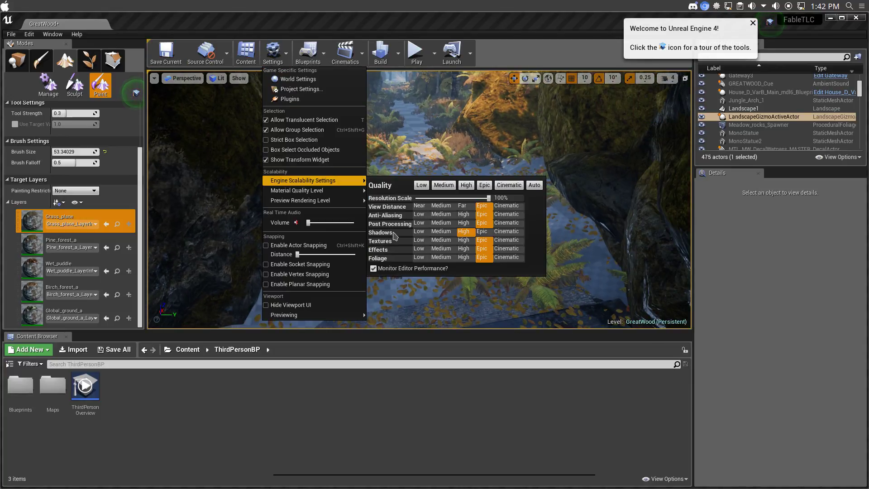
pyautogui.moveTo(343, 200)
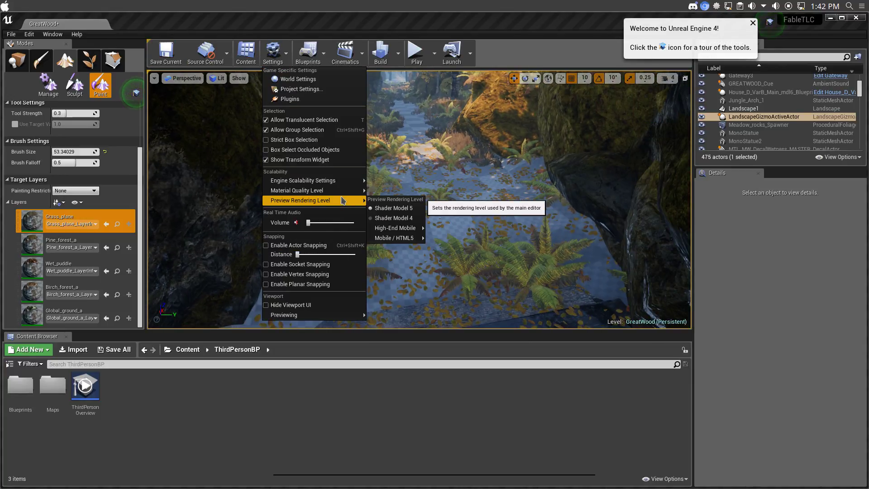
pyautogui.moveTo(344, 183)
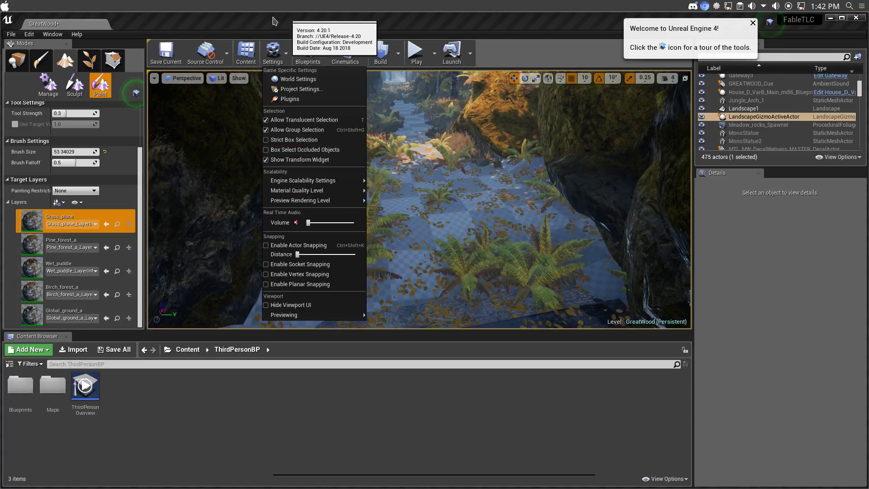
pyautogui.click(273, 59)
pyautogui.click(275, 64)
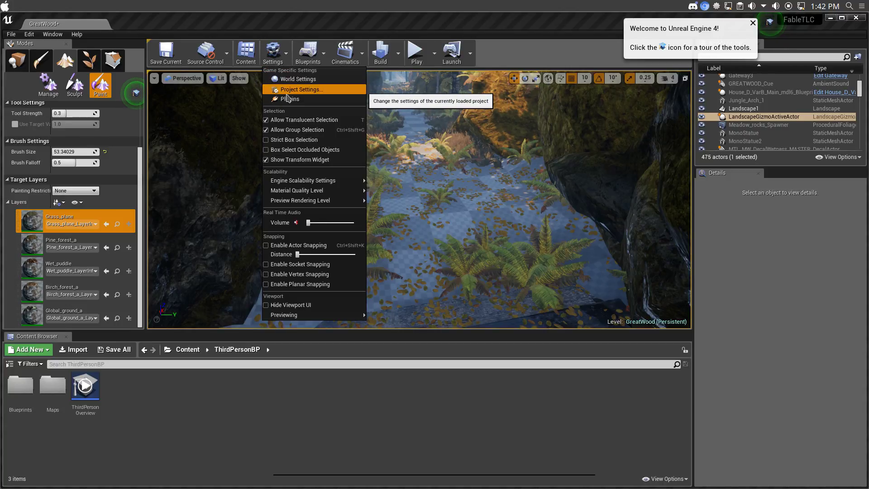
# In Project Settings under Engine – Rendering, enable Use DXT5 Normal Maps
pyautogui.click(298, 89)
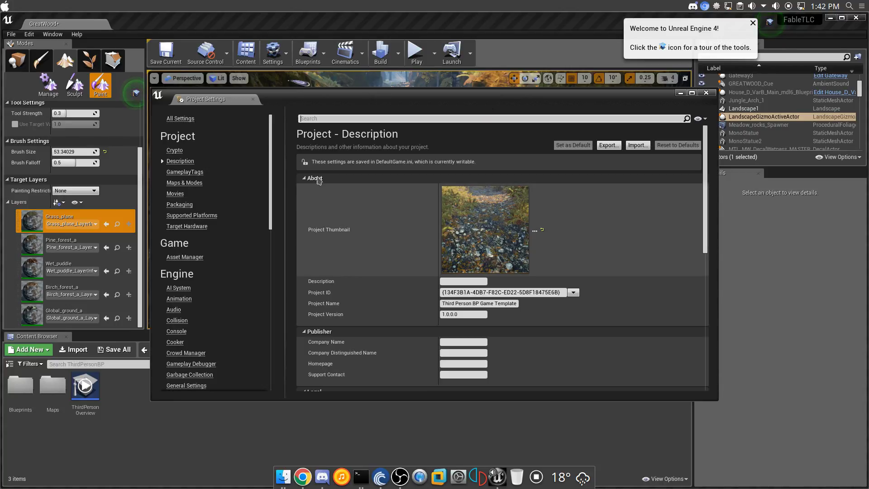
pyautogui.scroll(-6, 213, 272)
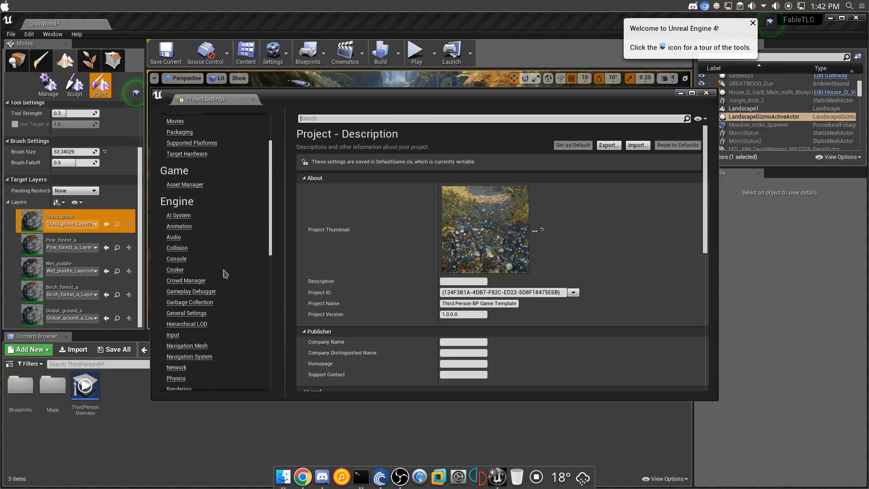
pyautogui.click(178, 244)
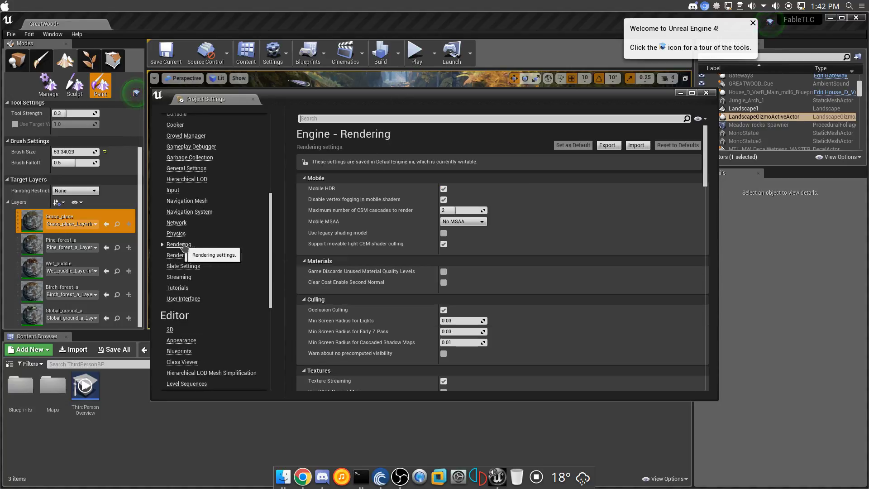
pyautogui.scroll(-1, 380, 296)
pyautogui.scroll(-4, 380, 296)
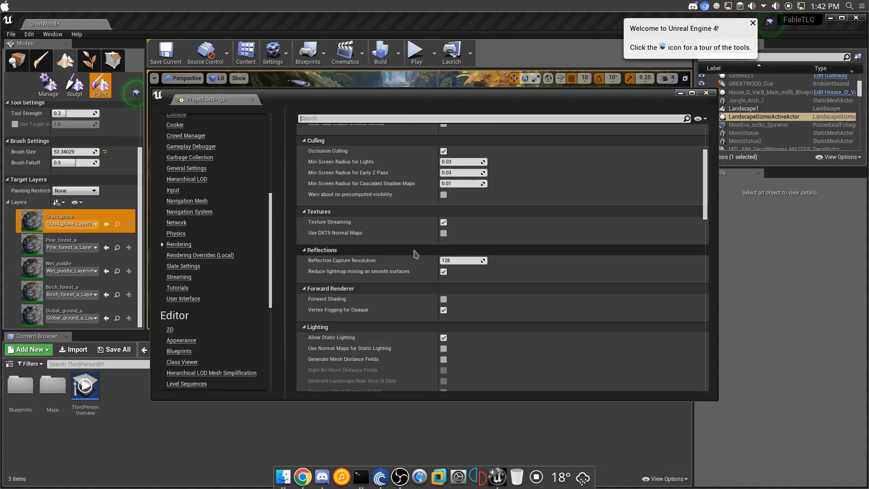
pyautogui.scroll(-1, 416, 254)
pyautogui.scroll(-1, 416, 254)
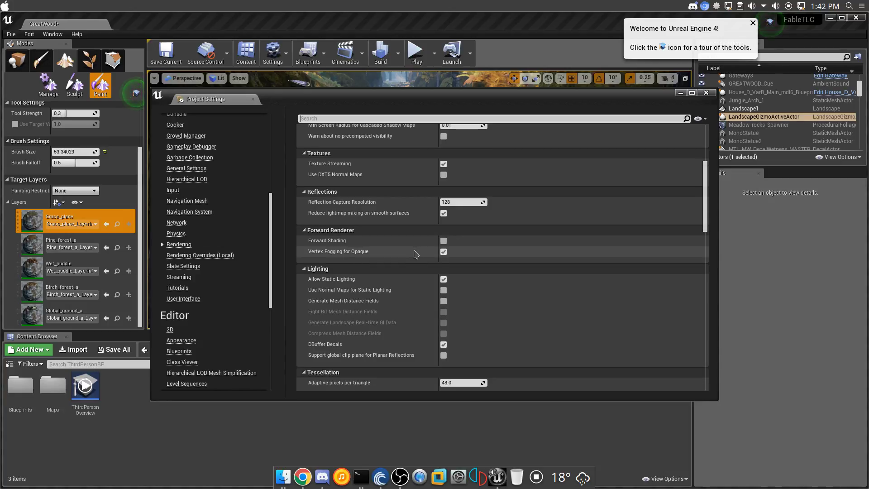
pyautogui.click(444, 175)
# Scroll through the remaining rendering options and show the Rendering Overrides (Local) page
pyautogui.scroll(-1, 398, 262)
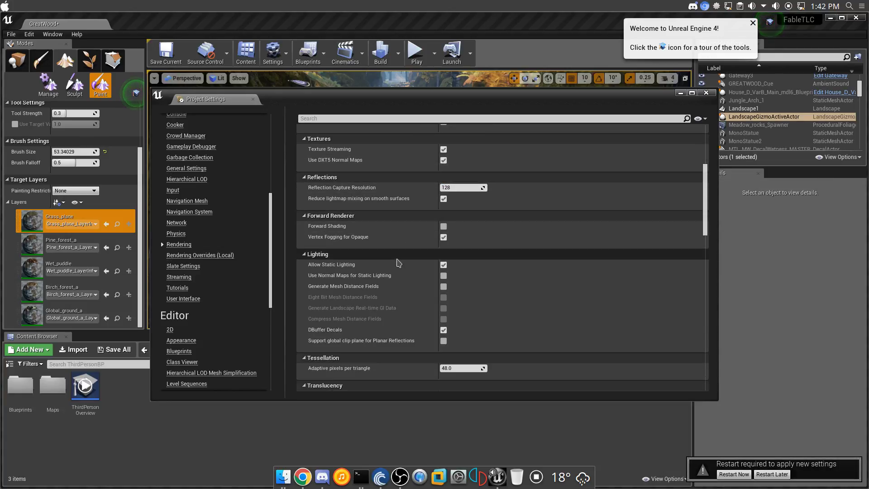
pyautogui.scroll(-2, 405, 260)
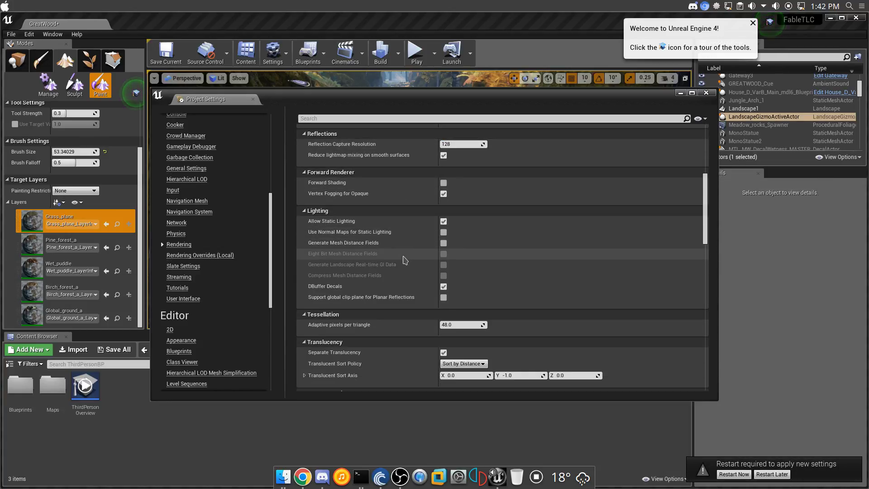
pyautogui.scroll(-1, 403, 257)
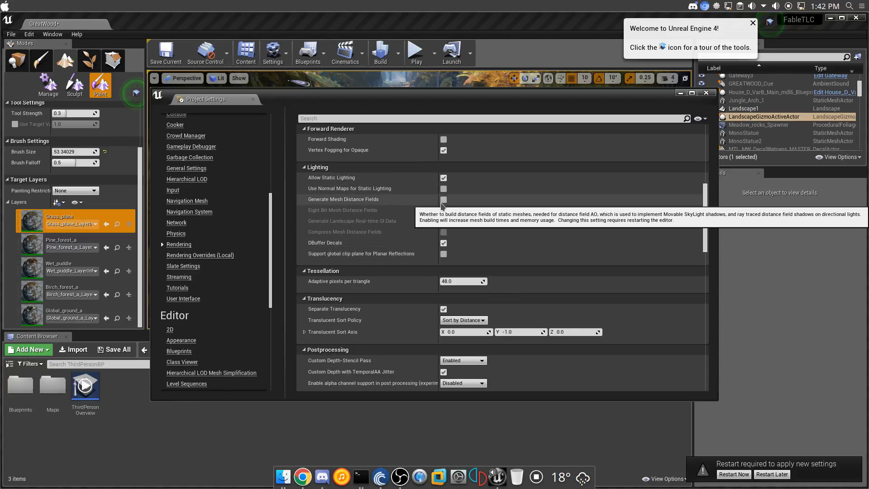
pyautogui.scroll(-5, 426, 235)
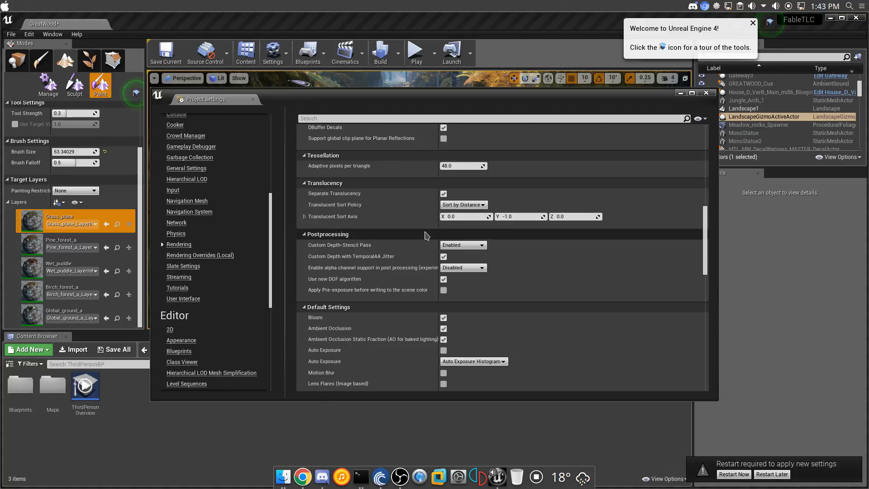
pyautogui.scroll(-11, 426, 235)
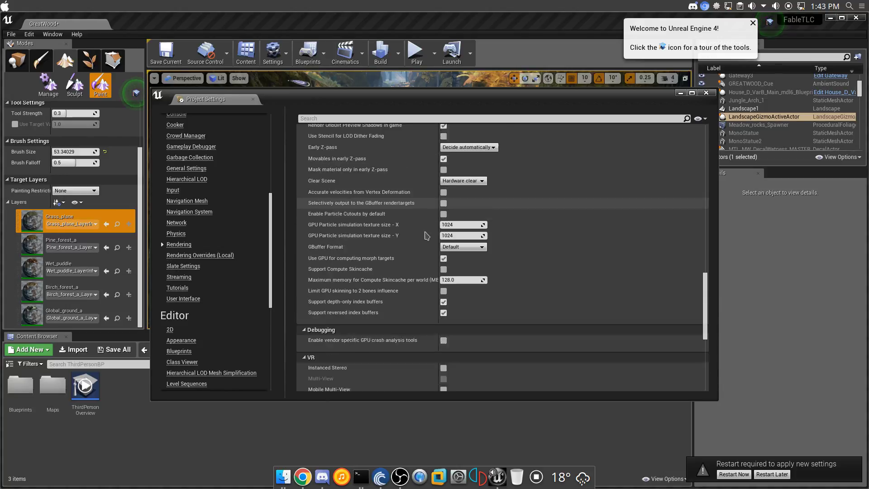
pyautogui.scroll(-11, 425, 234)
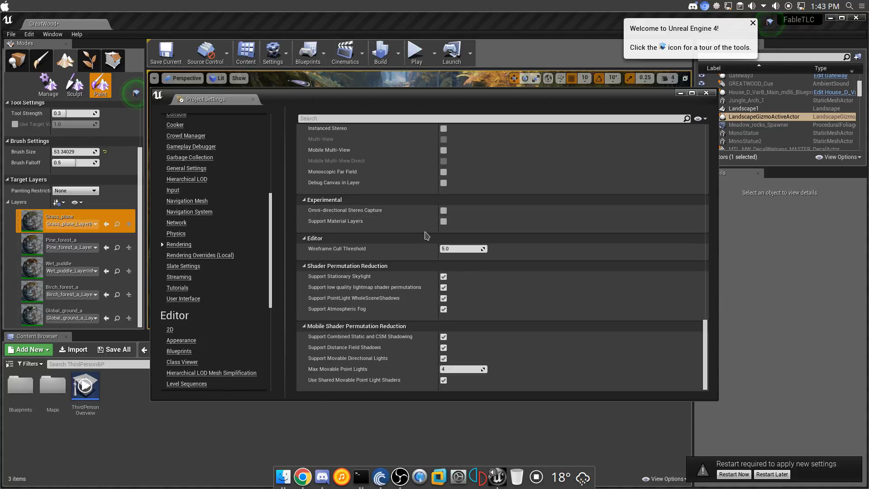
pyautogui.scroll(-2, 198, 247)
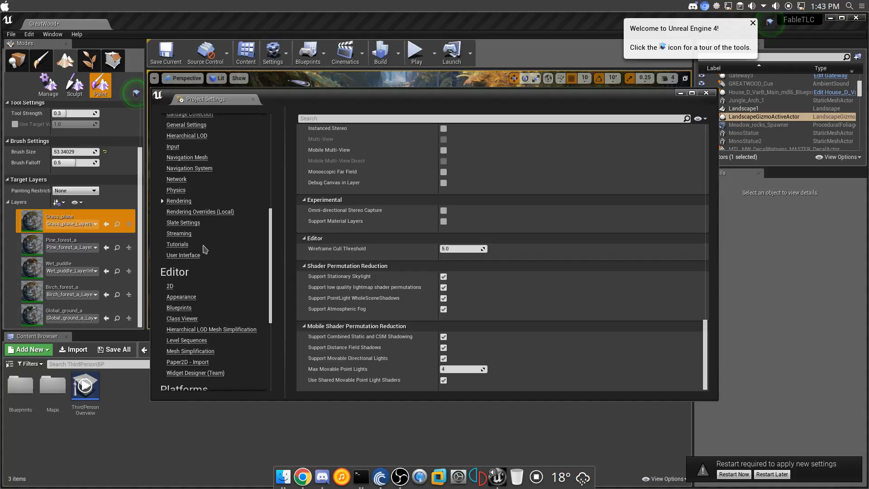
pyautogui.click(195, 212)
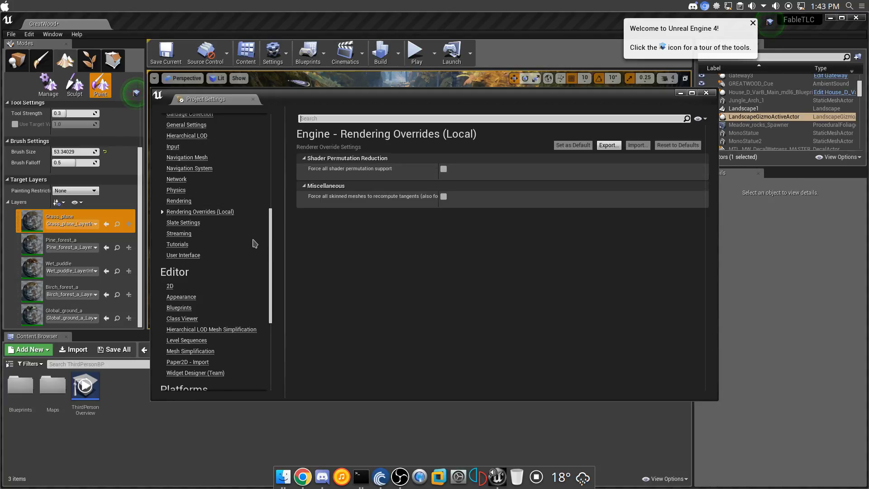
# Show Platforms – Linux and scroll through its Targeted RHIs, Splash, Icon and Audio sections
pyautogui.scroll(6, 255, 243)
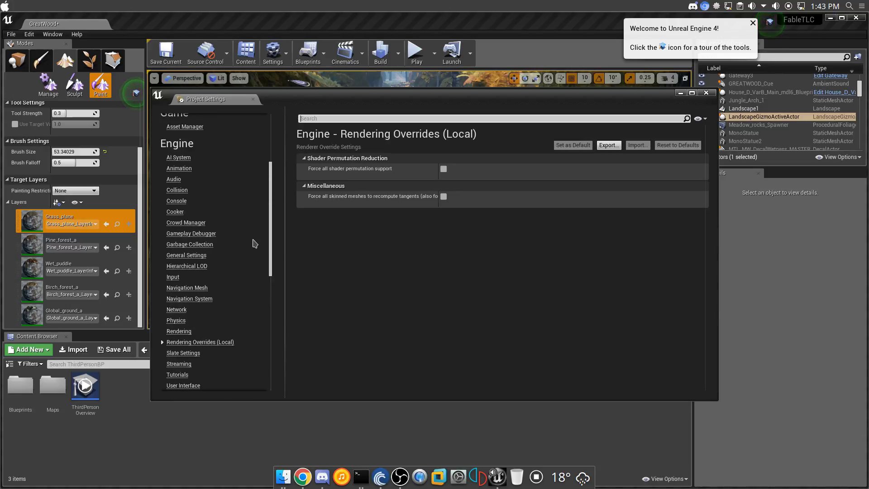
pyautogui.scroll(1, 255, 243)
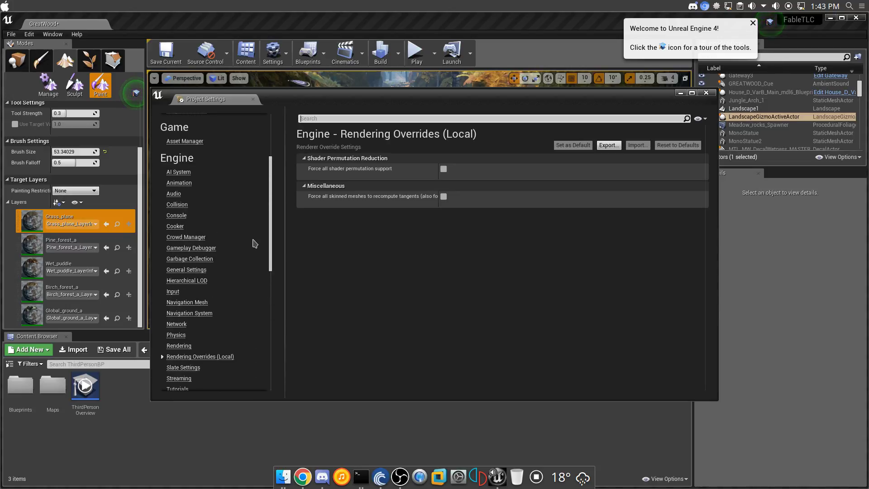
pyautogui.scroll(-15, 255, 244)
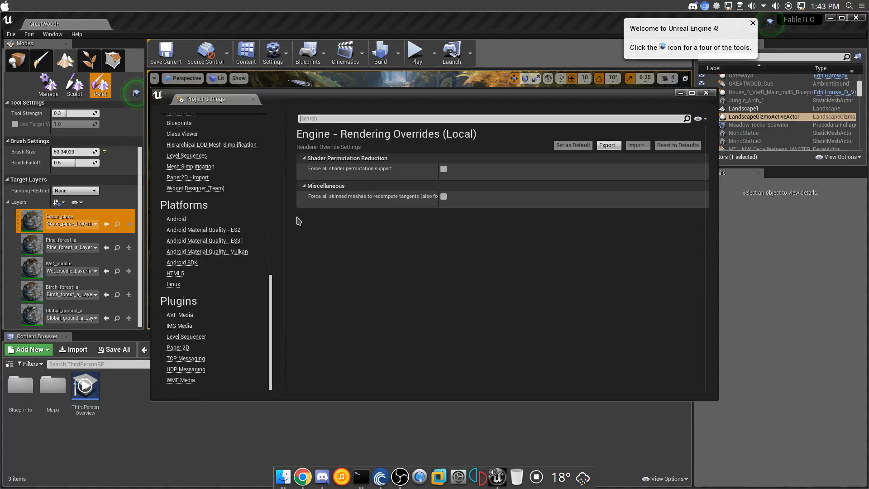
pyautogui.click(177, 284)
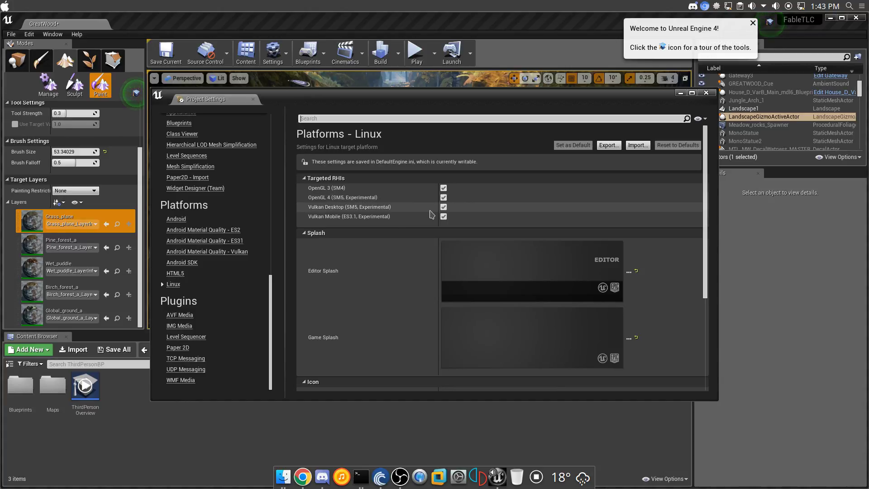
pyautogui.scroll(-3, 474, 318)
pyautogui.scroll(-4, 474, 318)
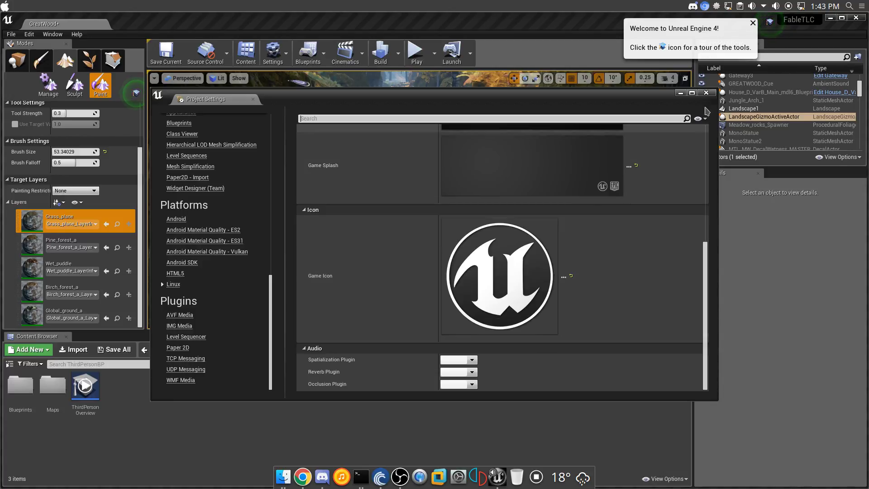
# Close Project Settings and save the GreatWood level map with Save All
pyautogui.click(706, 93)
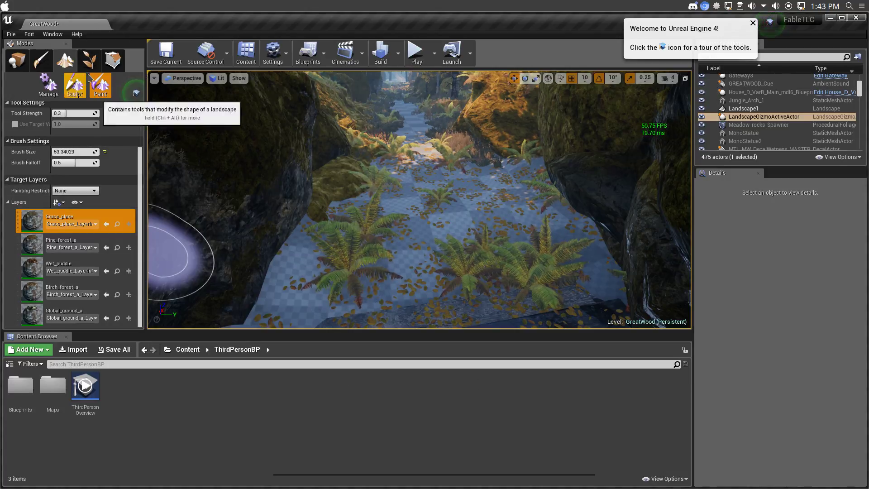
pyautogui.click(116, 352)
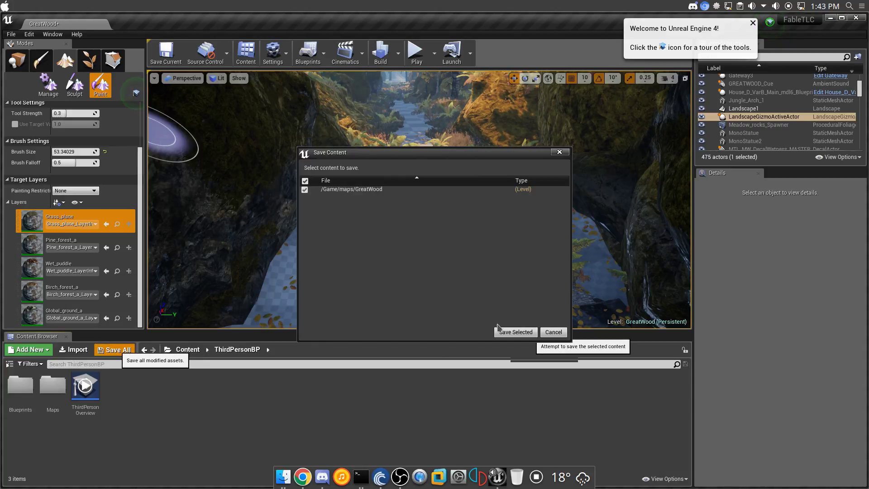
pyautogui.click(509, 334)
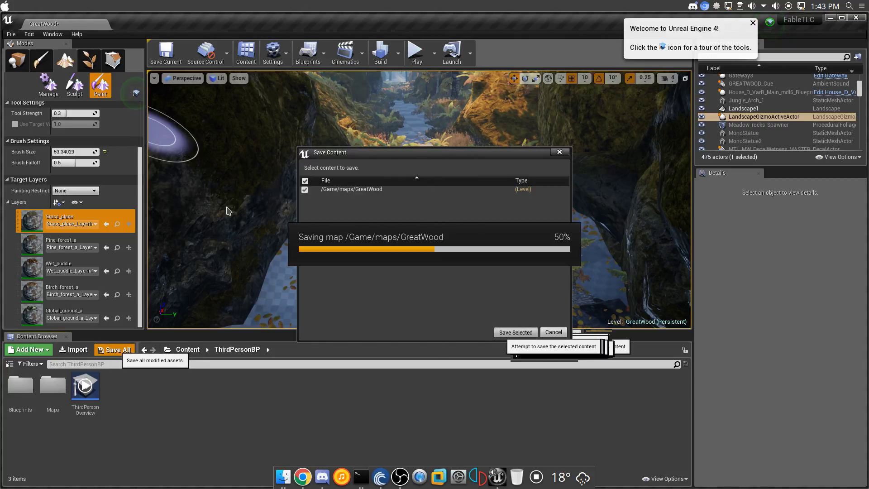